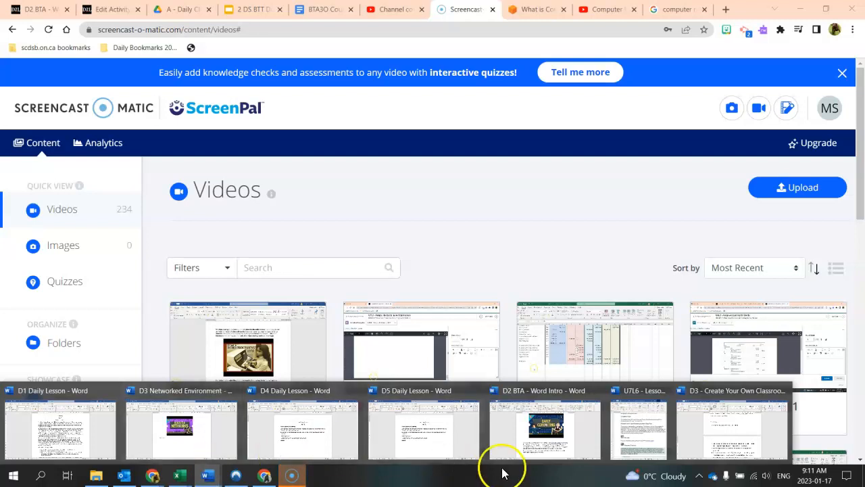
Open the "D3 - Create Your Own Classroom Poster" document and examine its skills list, poster requirements and numbered instructions
click(768, 433)
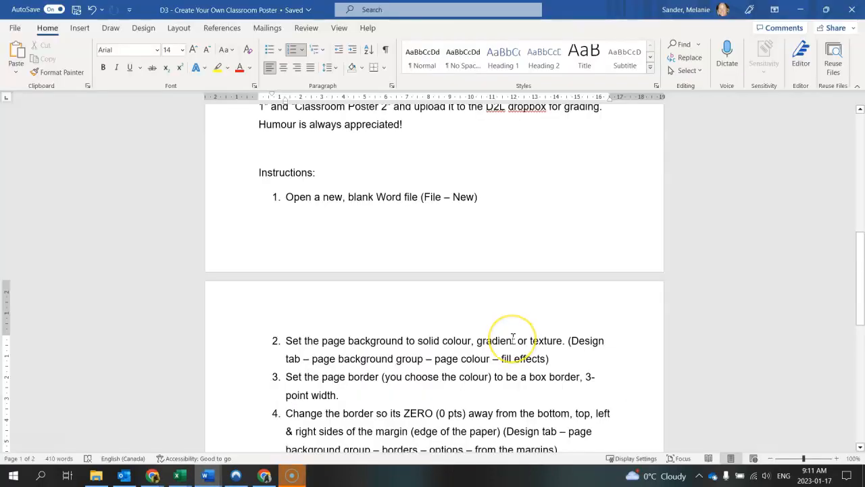
scroll(514, 341, up, 10)
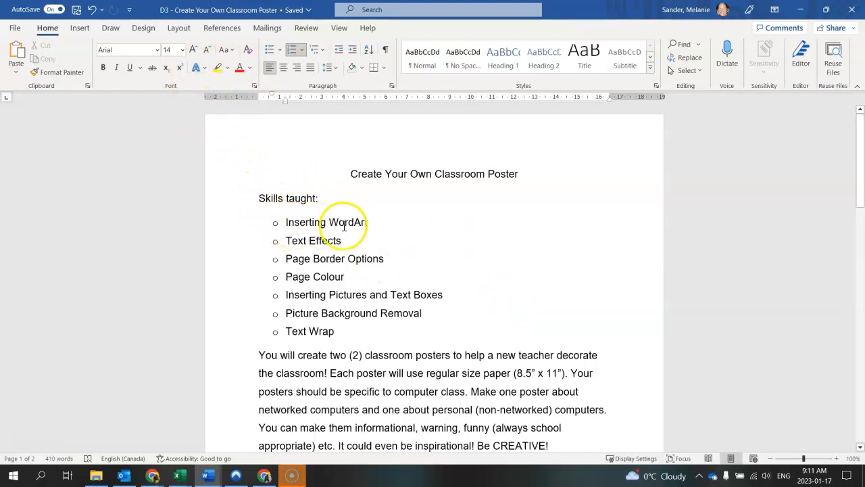
scroll(311, 291, down, 10)
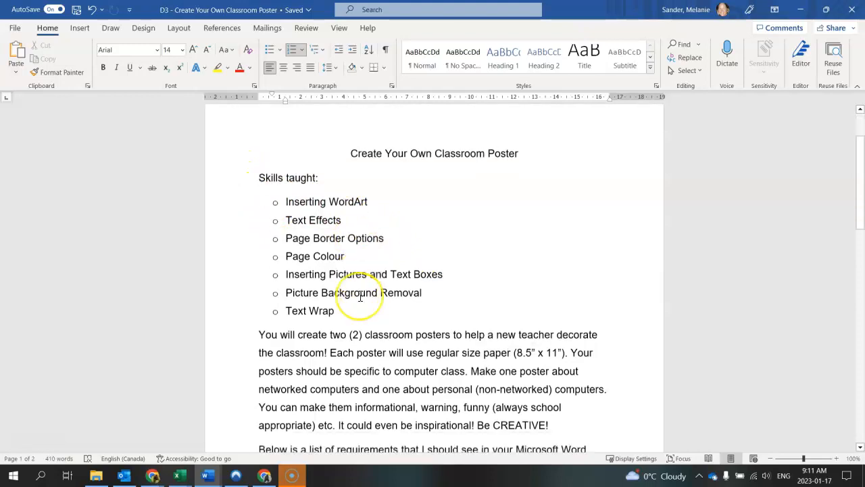
scroll(360, 296, down, 10)
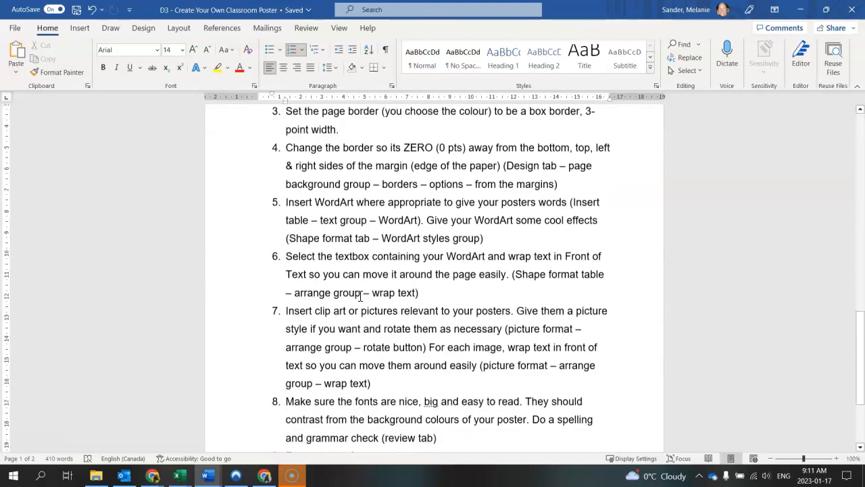
scroll(361, 295, up, 5)
scroll(360, 295, up, 8)
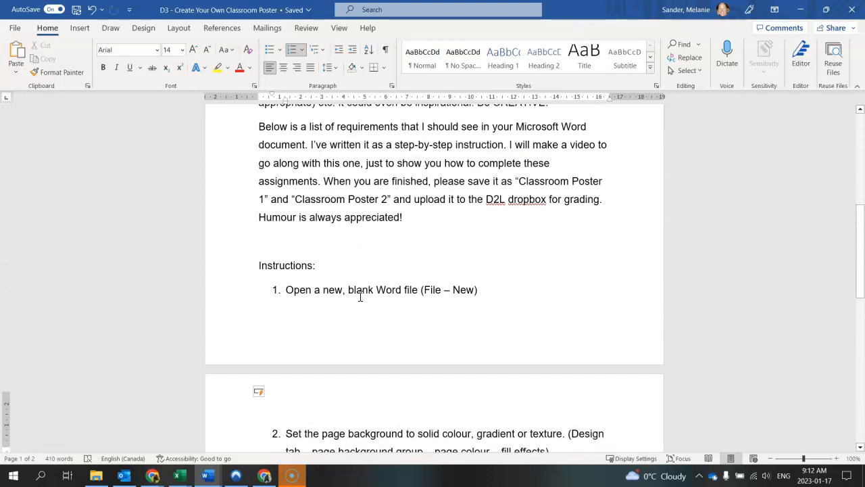
scroll(360, 352, down, 2)
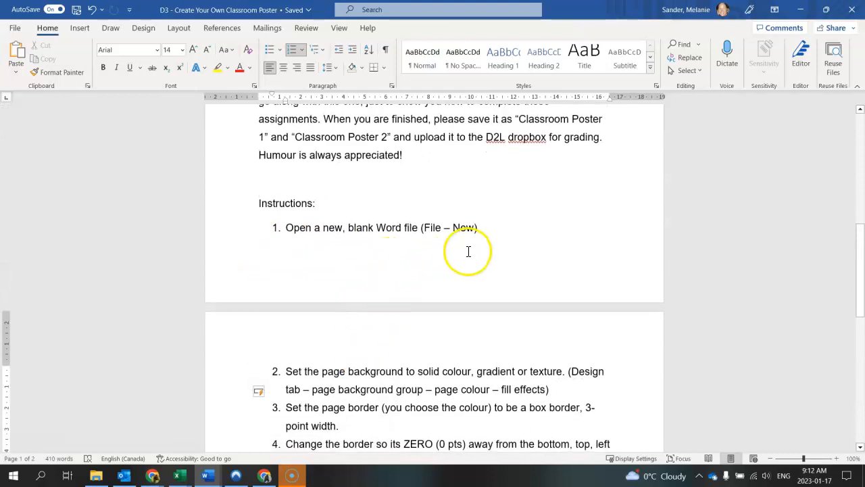
scroll(483, 269, up, 7)
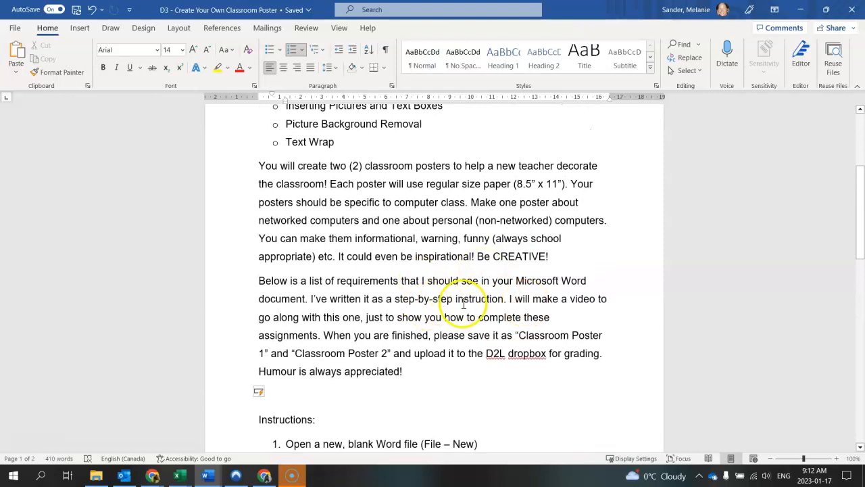
scroll(477, 355, up, 1)
scroll(479, 355, up, 5)
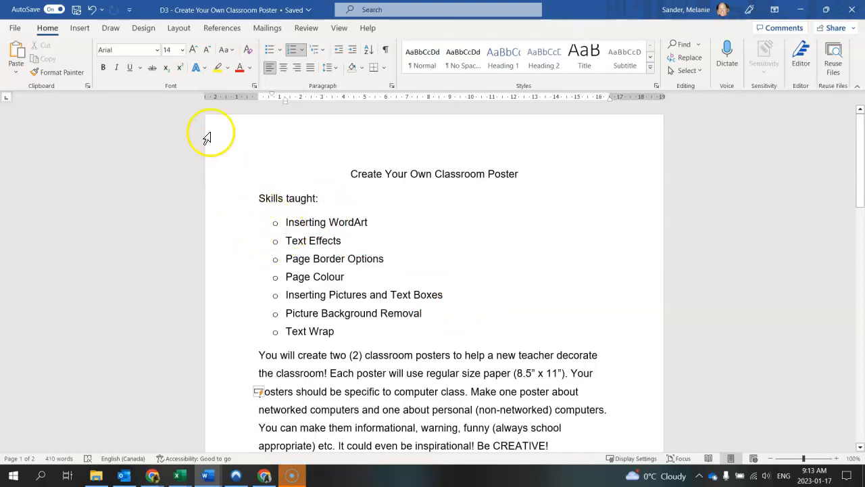
Create a new blank document for the poster and bring it to the front
click(12, 27)
click(33, 80)
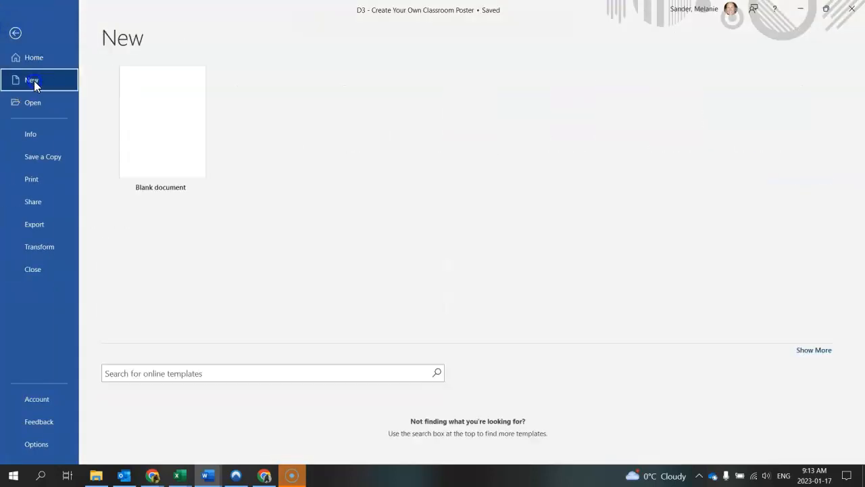
click(167, 145)
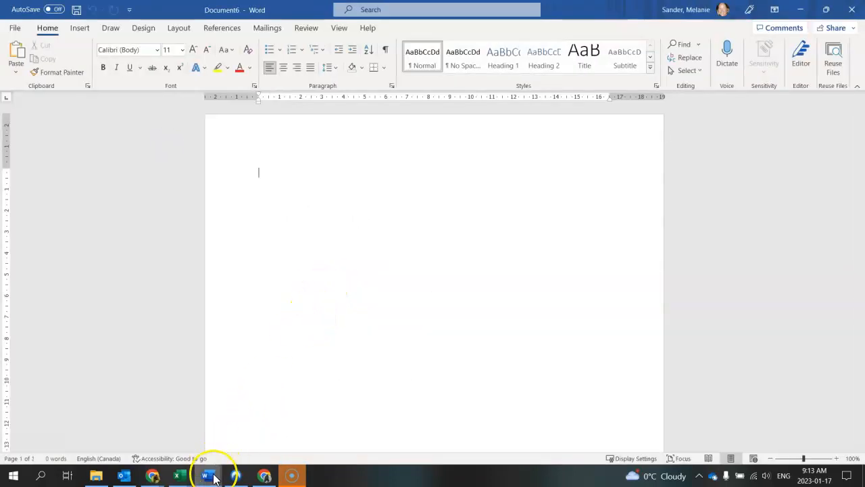
mouse_move(214, 478)
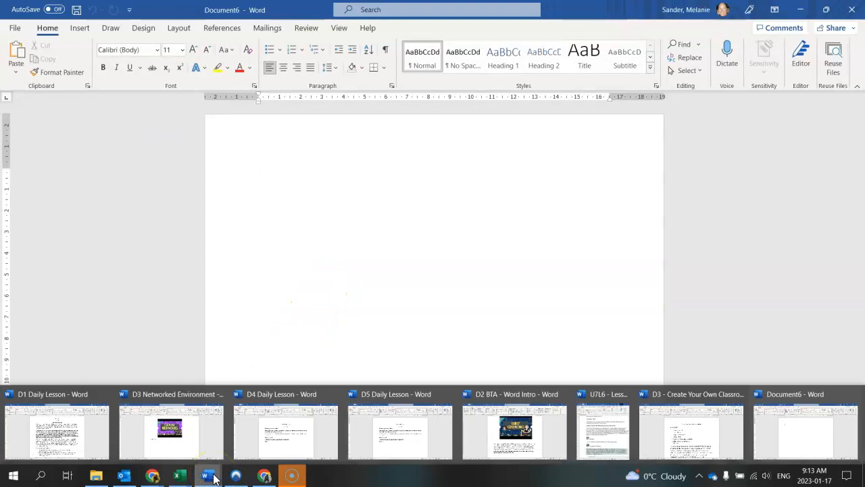
click(771, 438)
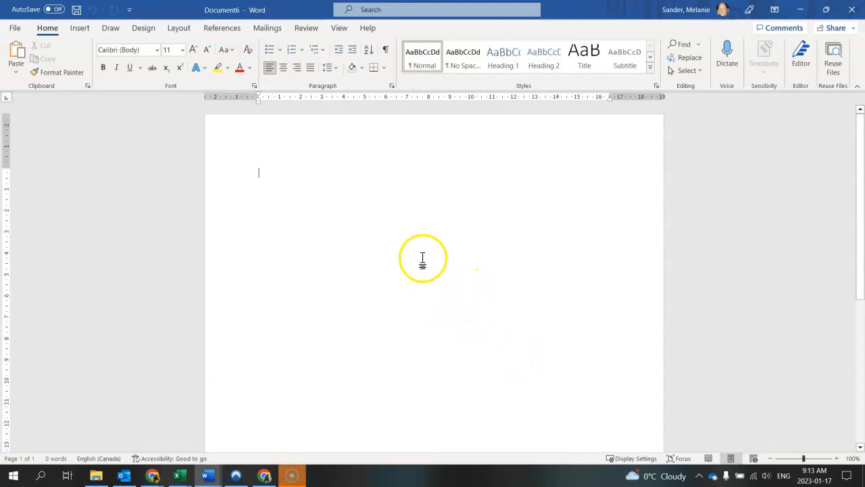
Save the blank document as "D3 Classroom Poster 1" in the BTA Student Examples folder inside Documents > BTA3O
click(15, 29)
click(33, 181)
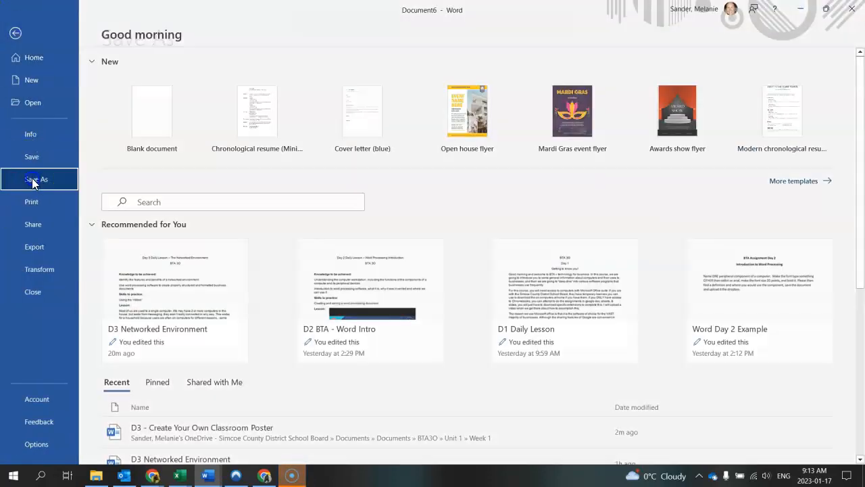
click(146, 259)
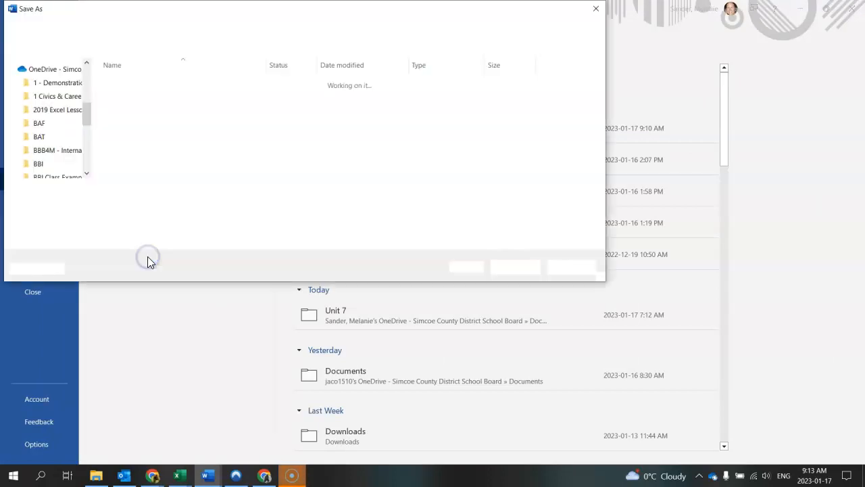
scroll(141, 154, down, 2)
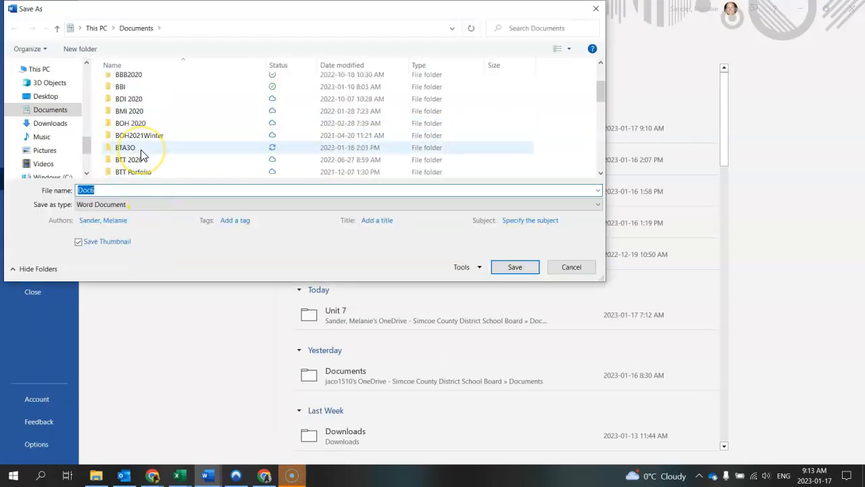
double_click(140, 149)
double_click(140, 84)
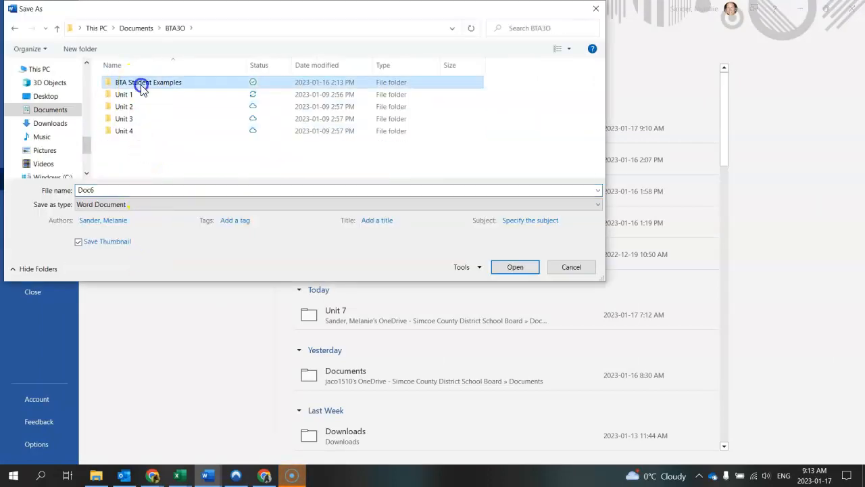
double_click(118, 190)
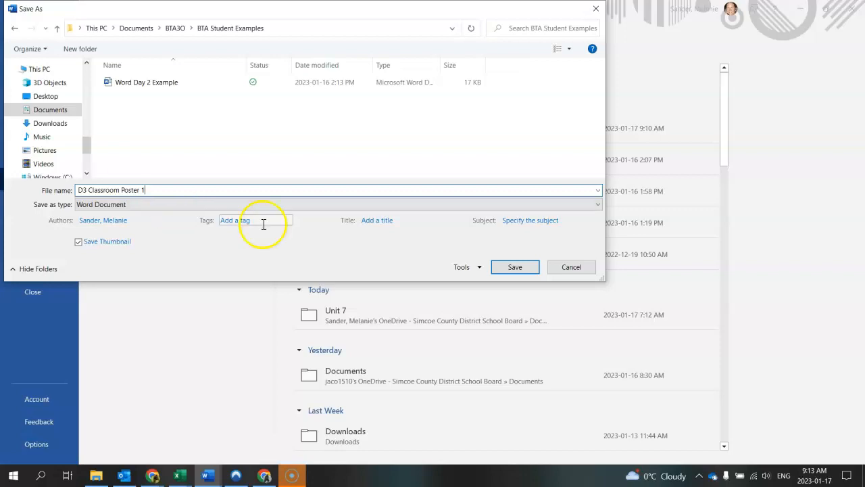
click(510, 268)
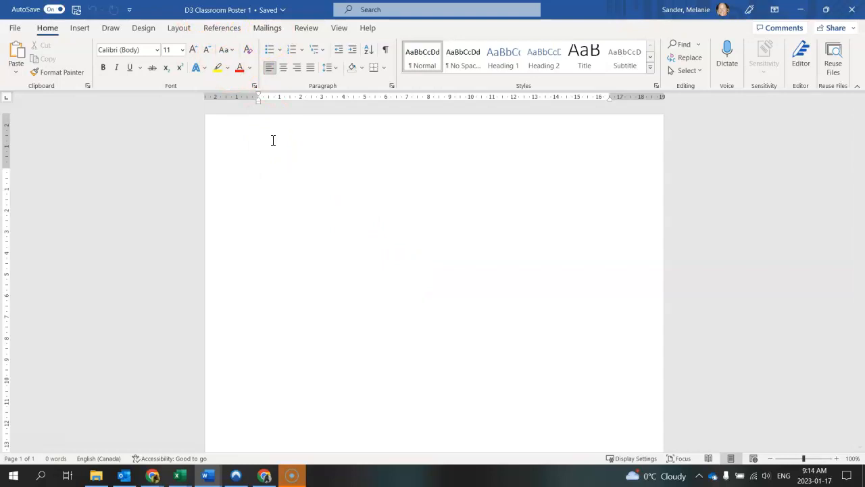
key(super+Left)
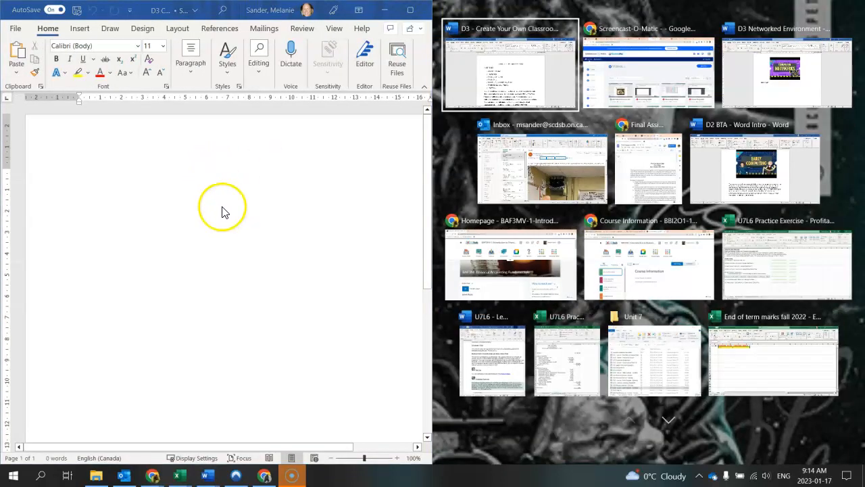
click(509, 83)
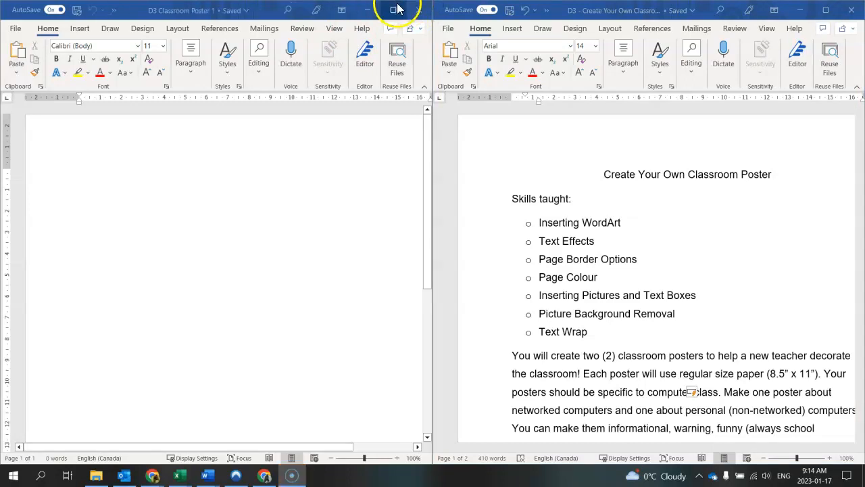
click(393, 9)
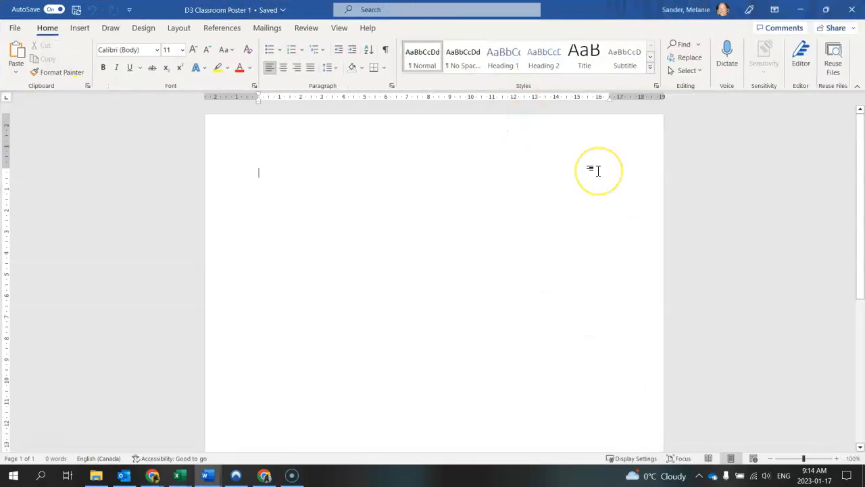
Place the poster document on the right half of the screen and the assignment instructions on the left half
key(super+Right)
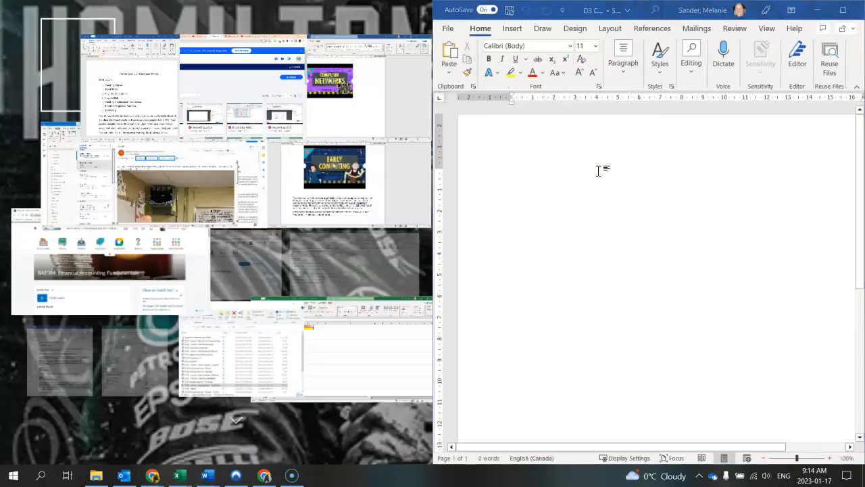
click(97, 67)
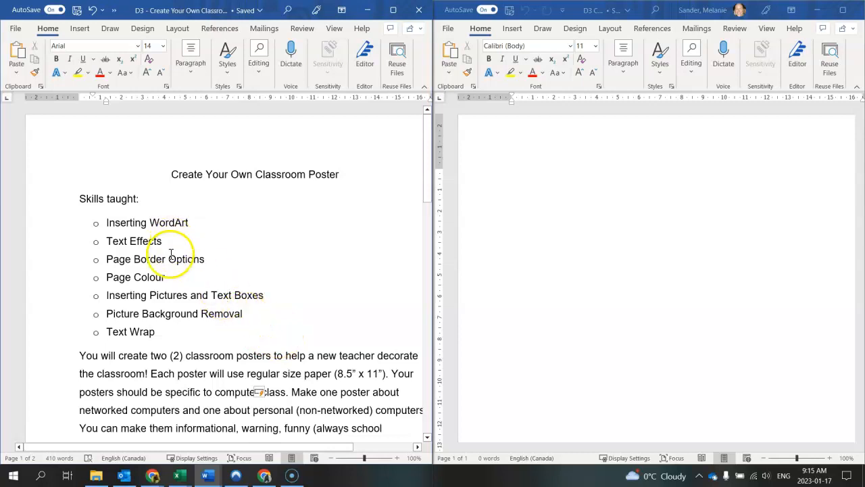
Read the assignment description and numbered instructions, down to the page background, border and WordArt requirements
scroll(174, 292, down, 3)
scroll(203, 338, down, 3)
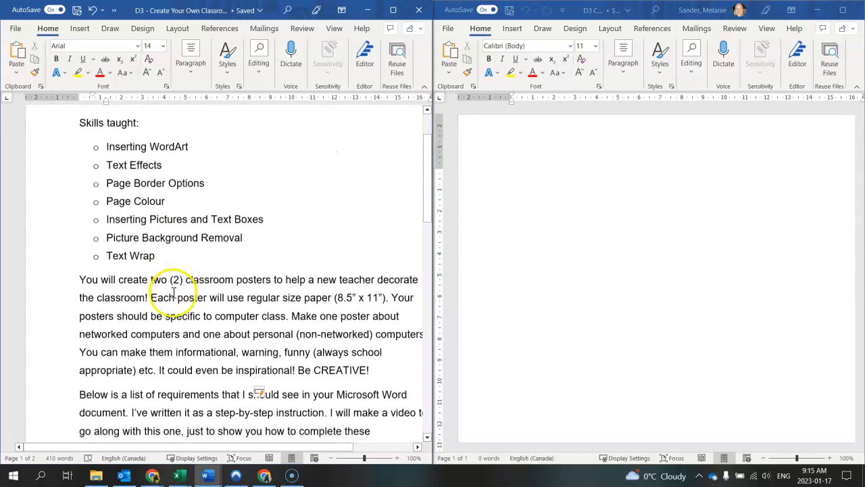
scroll(213, 302, down, 1)
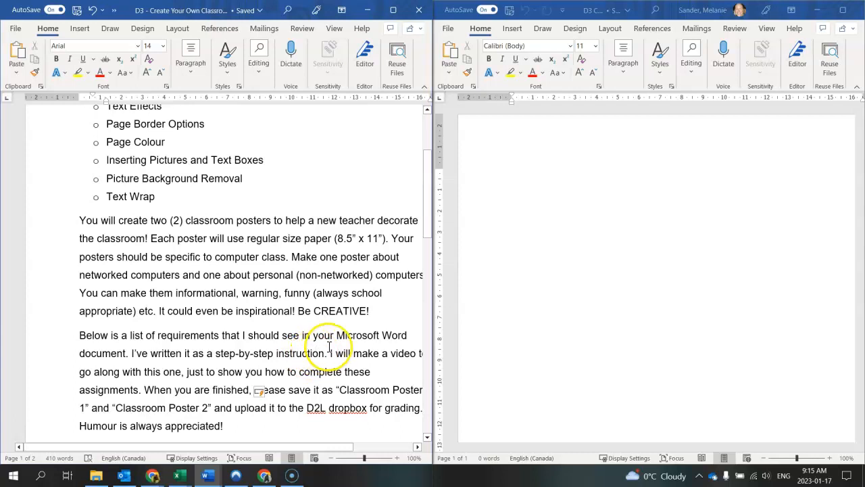
scroll(329, 347, down, 3)
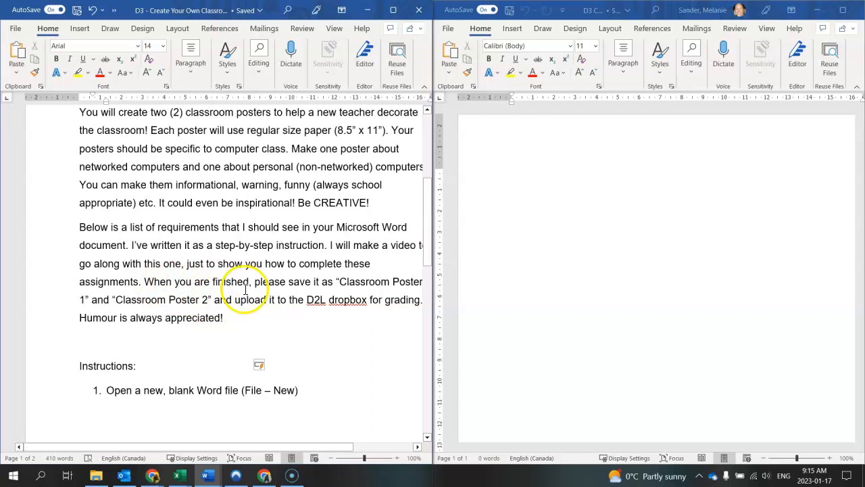
scroll(175, 303, down, 1)
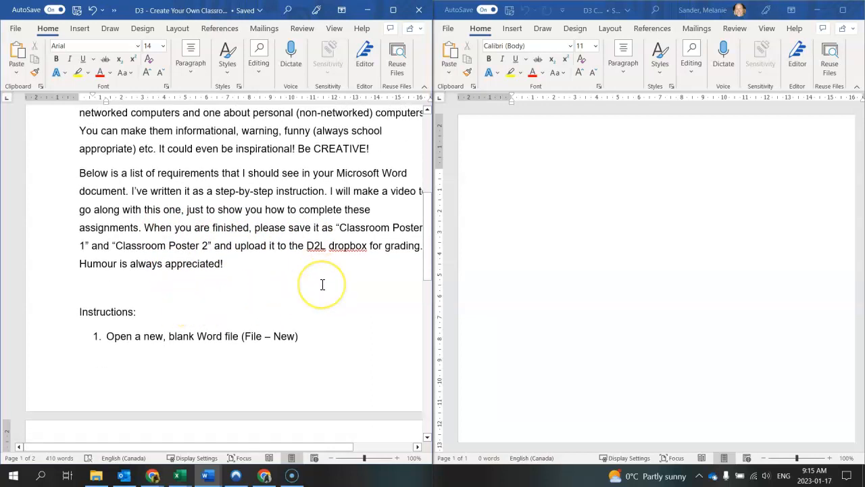
scroll(323, 284, down, 4)
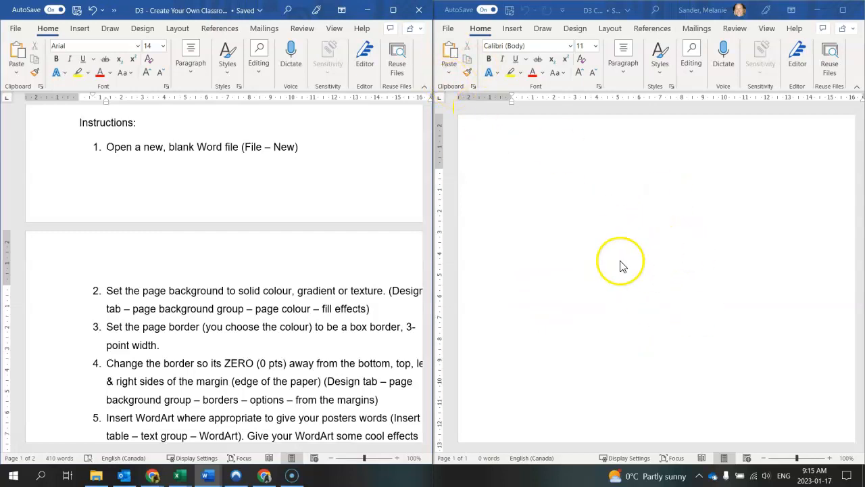
scroll(353, 279, down, 1)
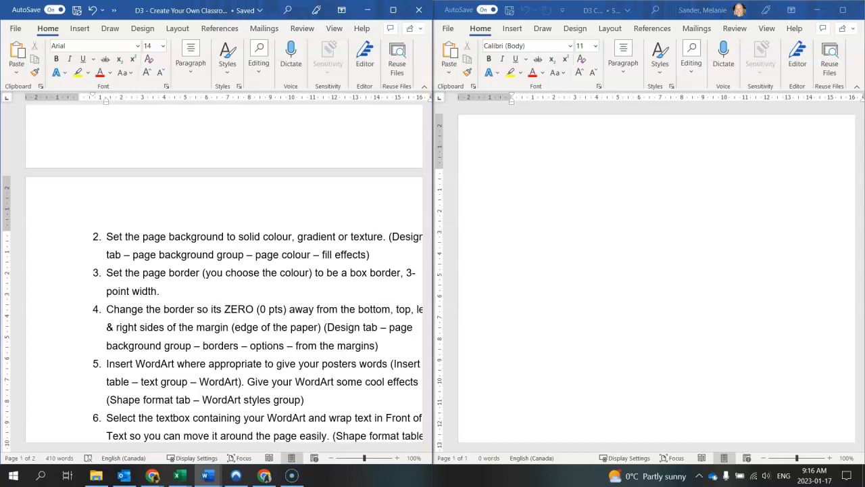
Open the Fill Effects settings for the page colour of the blank poster document
click(583, 36)
click(583, 33)
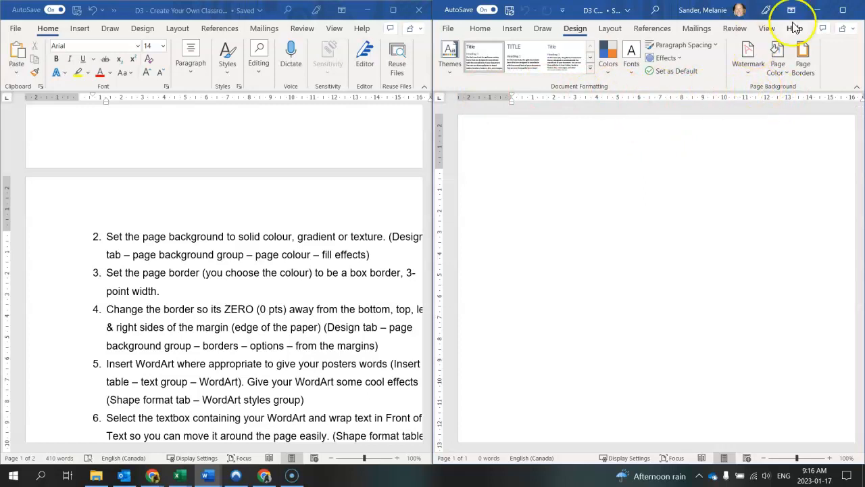
click(839, 9)
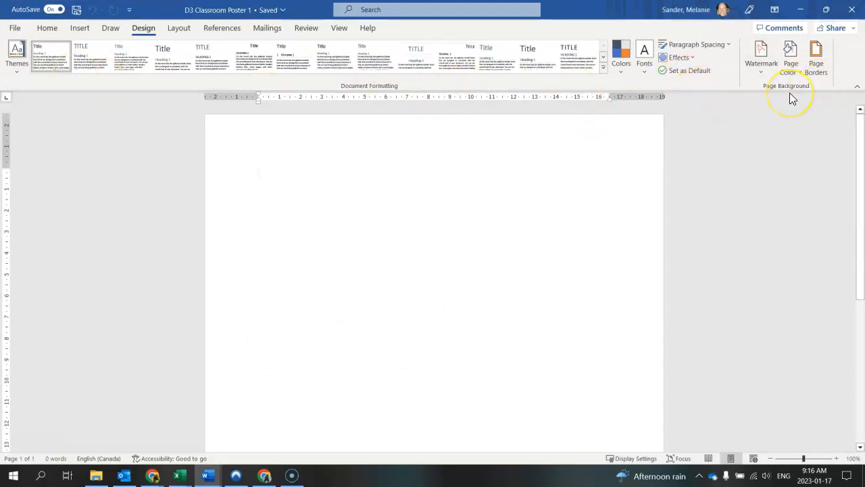
key(super+Right)
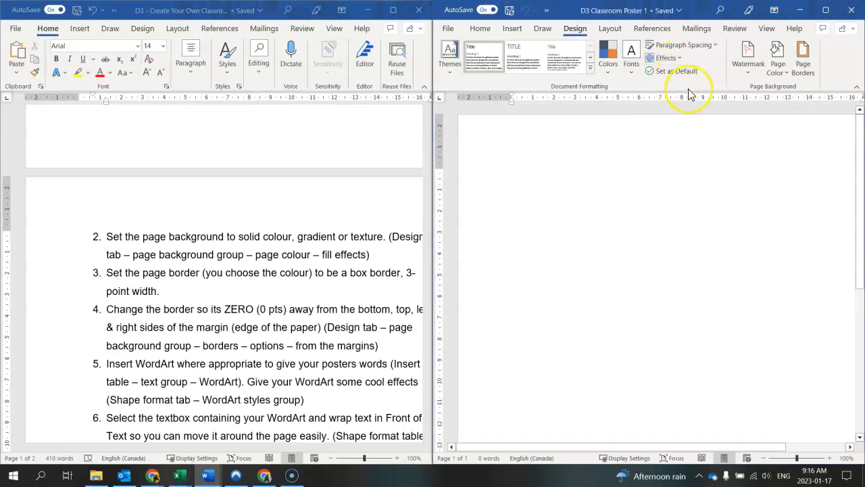
click(784, 67)
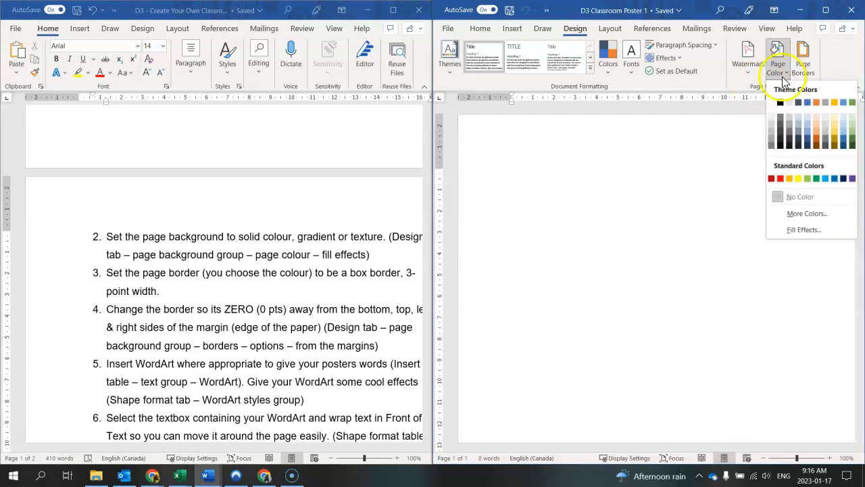
click(795, 232)
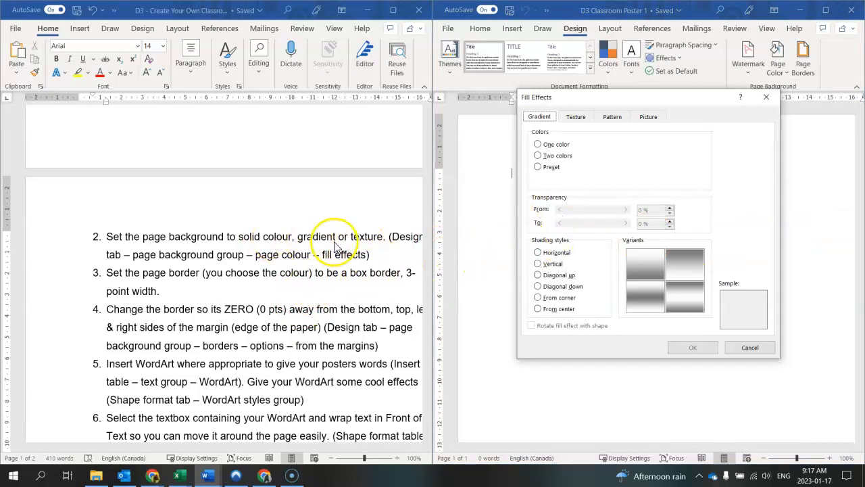
Review the texture, pattern and picture fill options available for the poster's page background
click(573, 118)
click(613, 117)
click(646, 117)
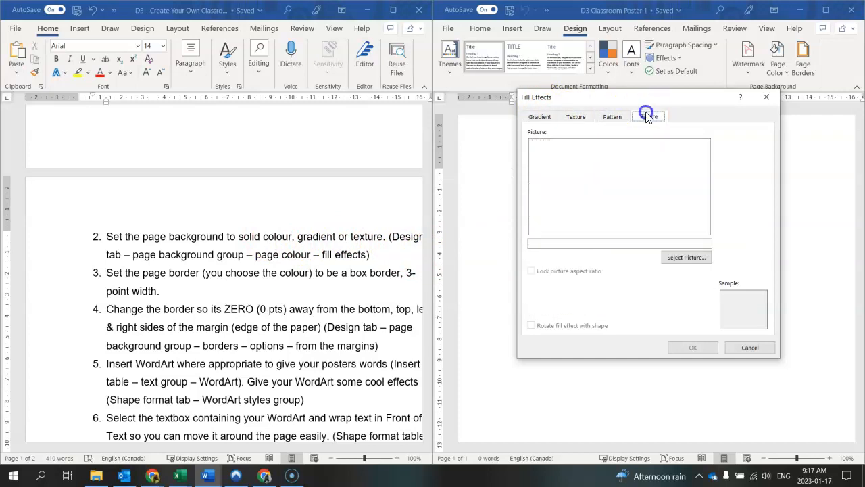
Set up a two-colour gradient page fill with light gold as the first colour and purple as the second
click(547, 119)
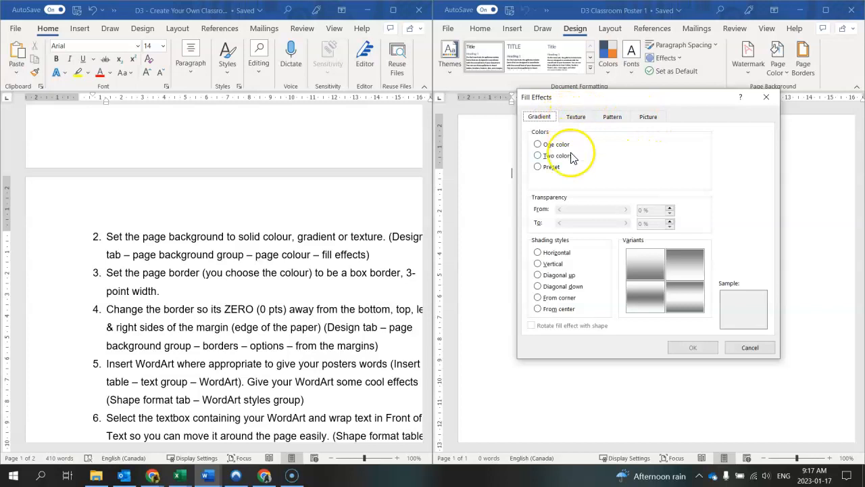
click(539, 157)
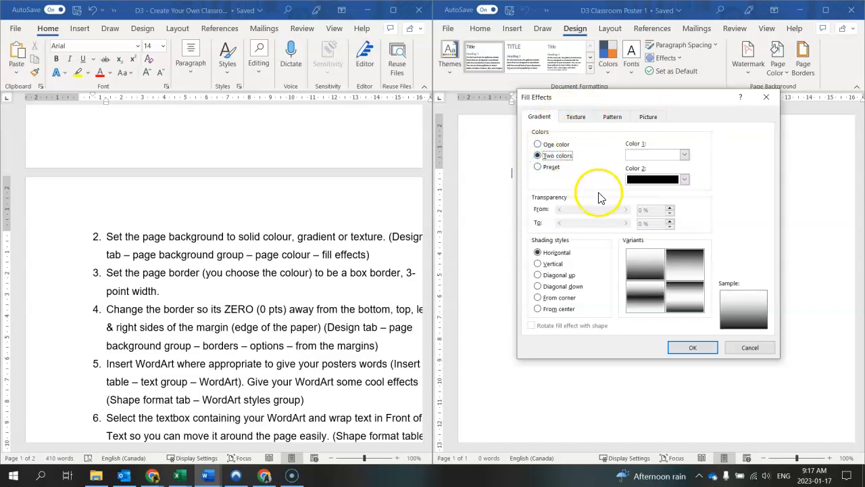
click(682, 155)
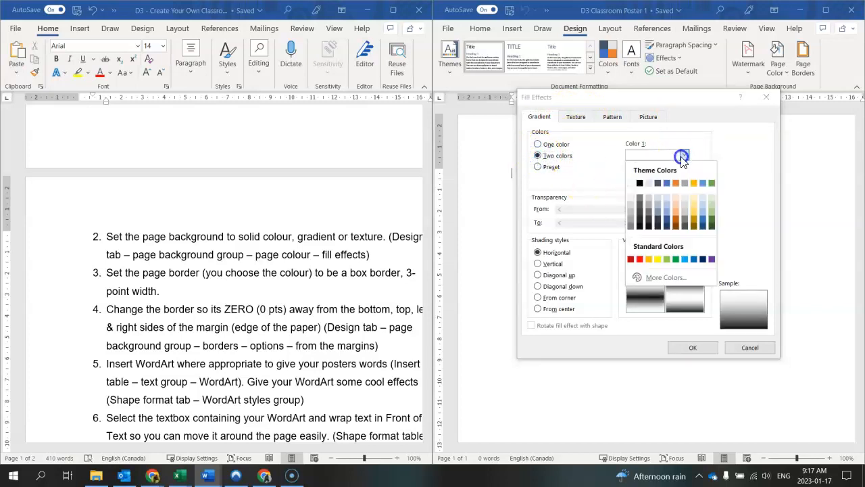
click(697, 212)
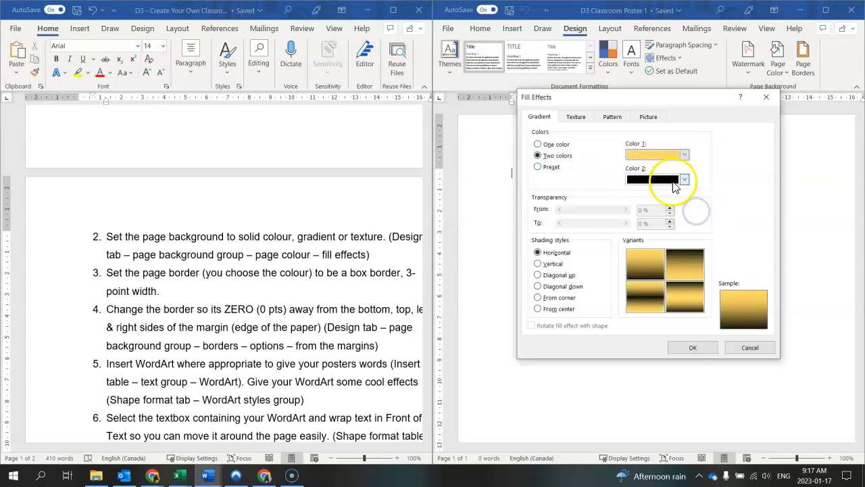
click(684, 179)
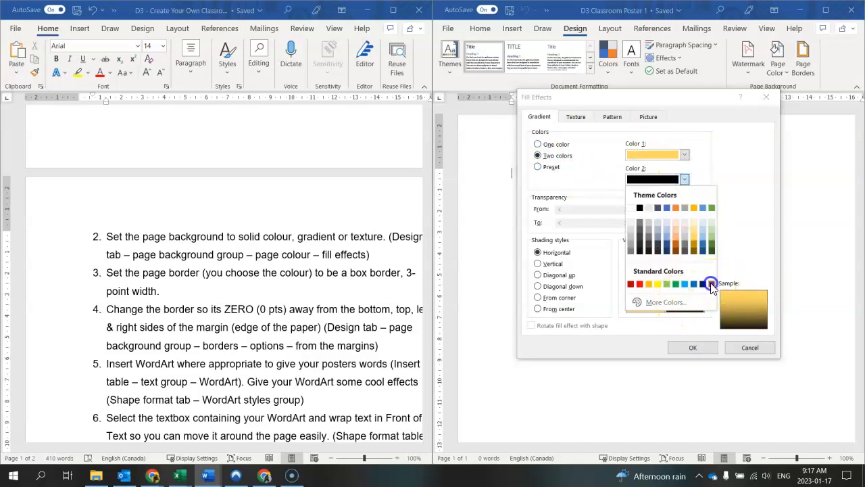
click(711, 284)
Change the gradient's second colour to a custom teal and its first colour to a custom pink
click(686, 180)
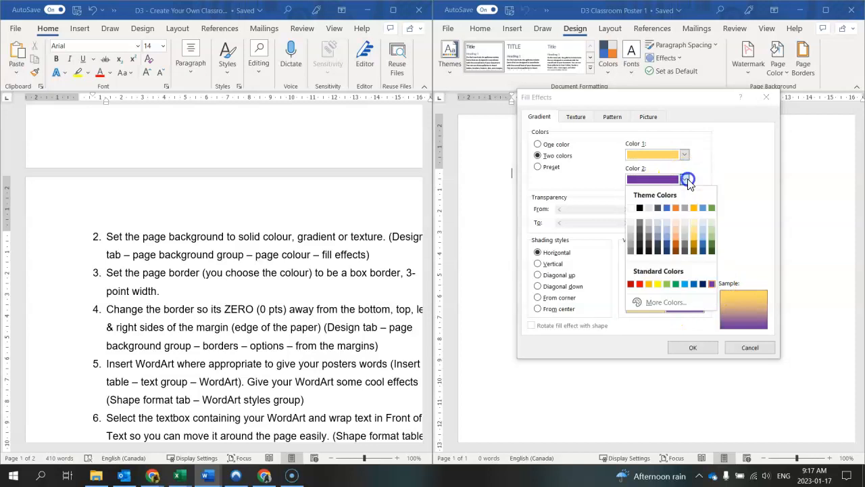
click(663, 302)
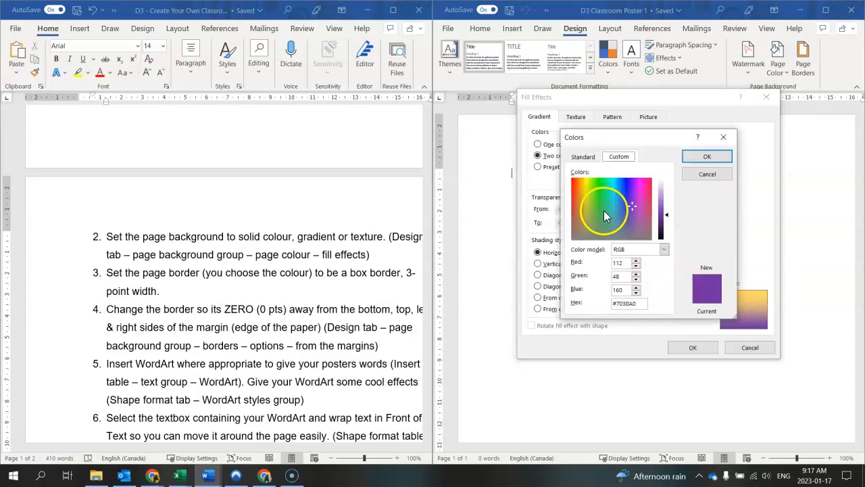
click(614, 207)
click(708, 156)
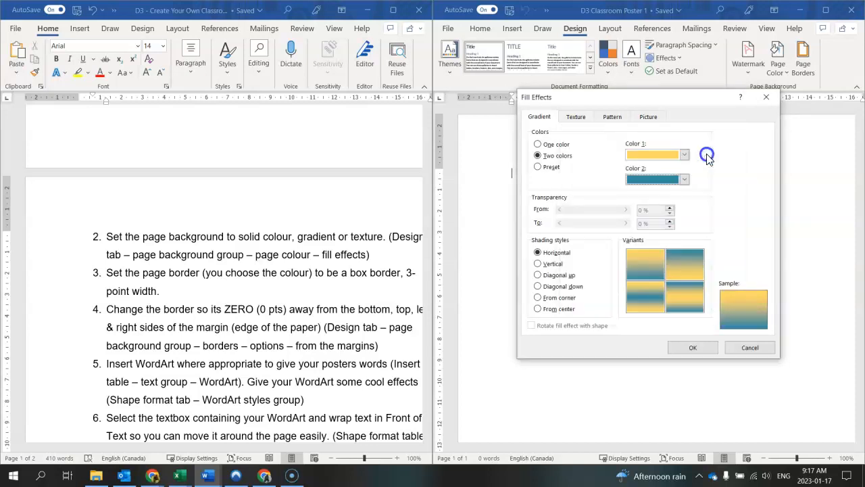
click(684, 155)
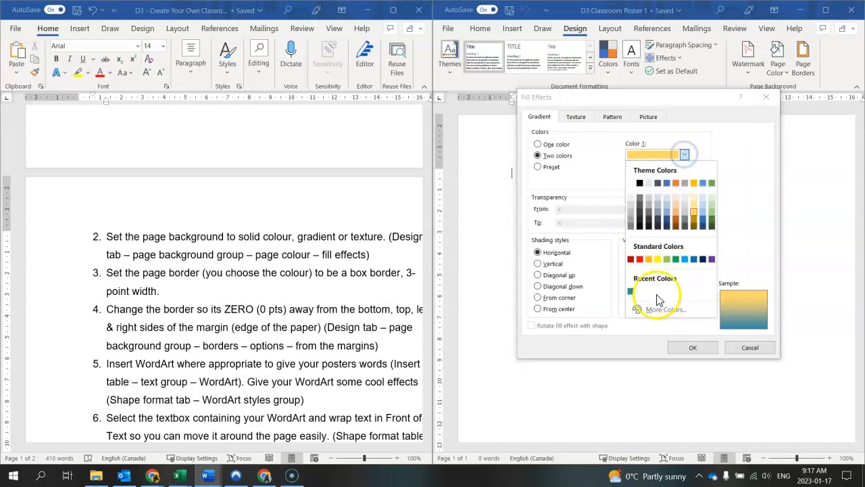
click(665, 309)
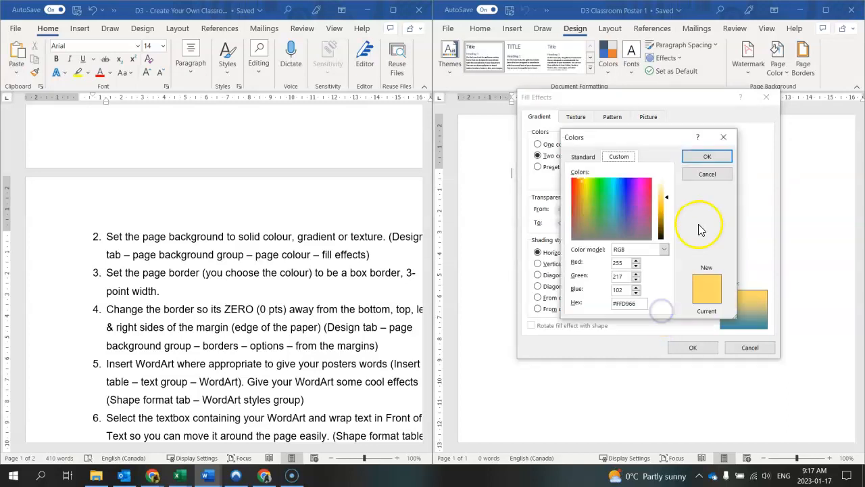
click(705, 159)
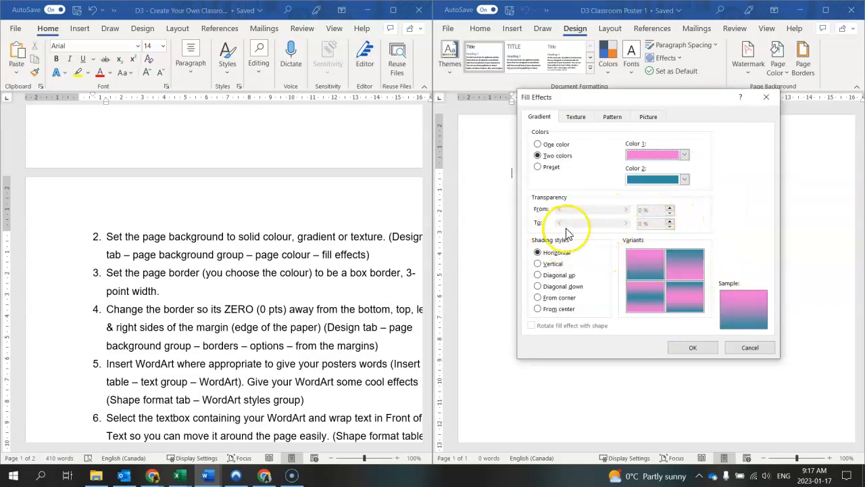
Try the vertical and diagonal shading styles and set the gradient's shading style to From corner
click(538, 264)
click(538, 276)
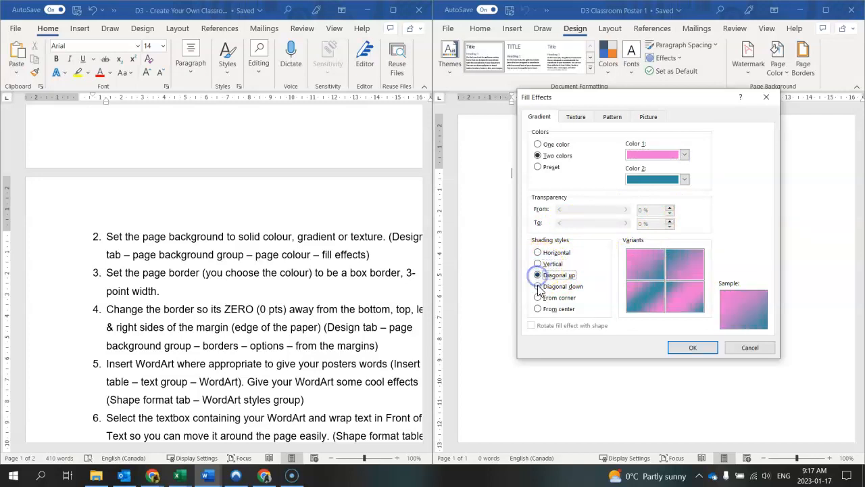
click(538, 287)
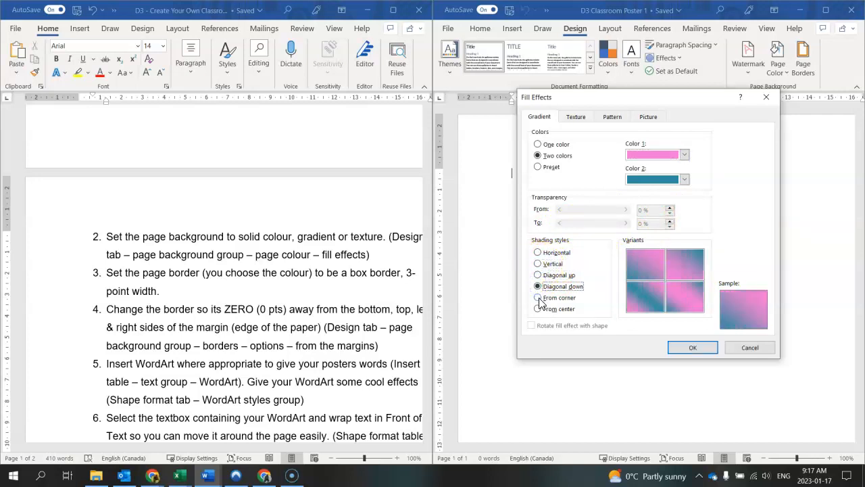
click(538, 299)
click(661, 276)
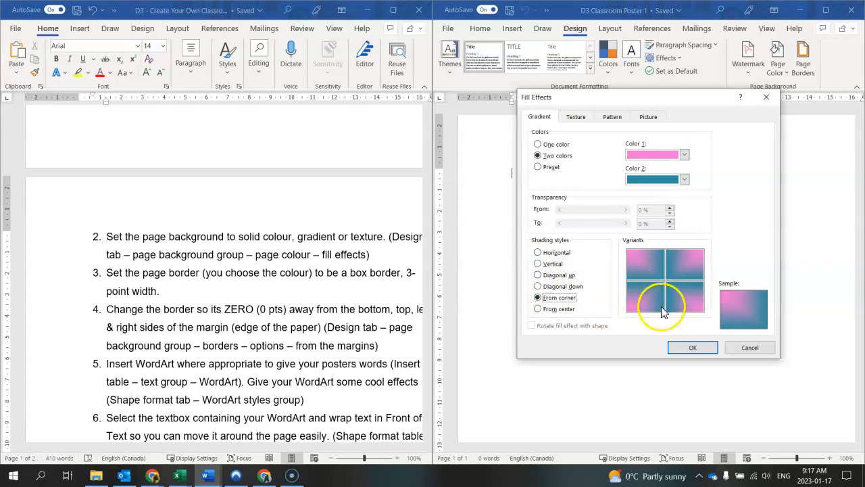
Look through the available texture fills and apply the pink and teal corner gradient as the page background
click(576, 118)
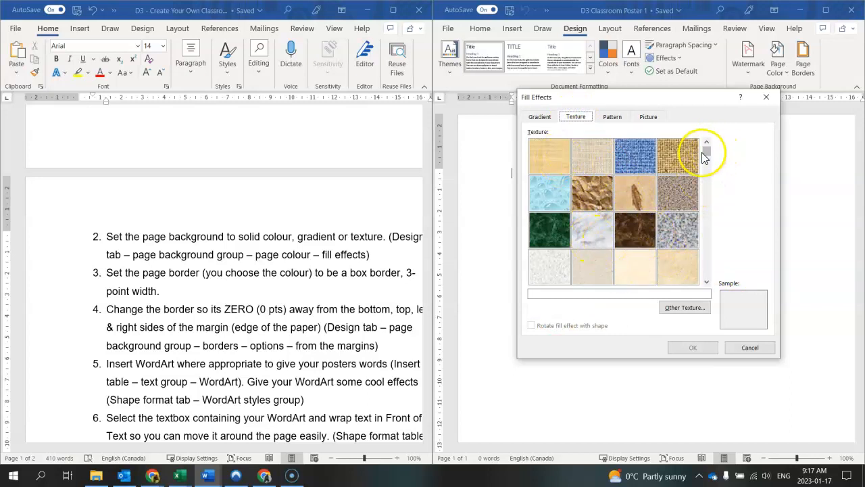
drag(703, 187, 704, 206)
click(706, 282)
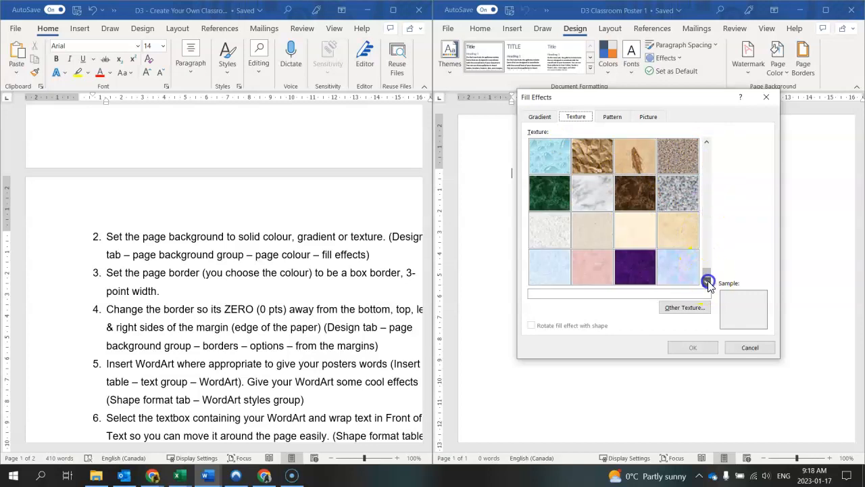
click(706, 282)
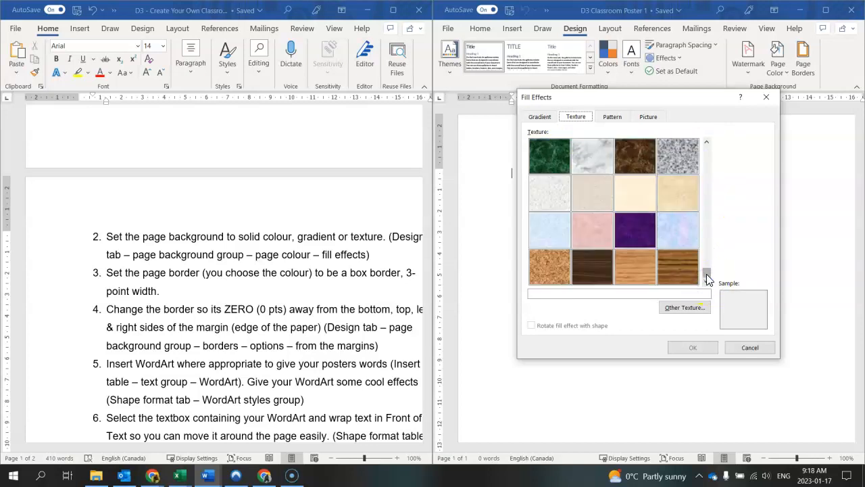
drag(712, 223, 710, 213)
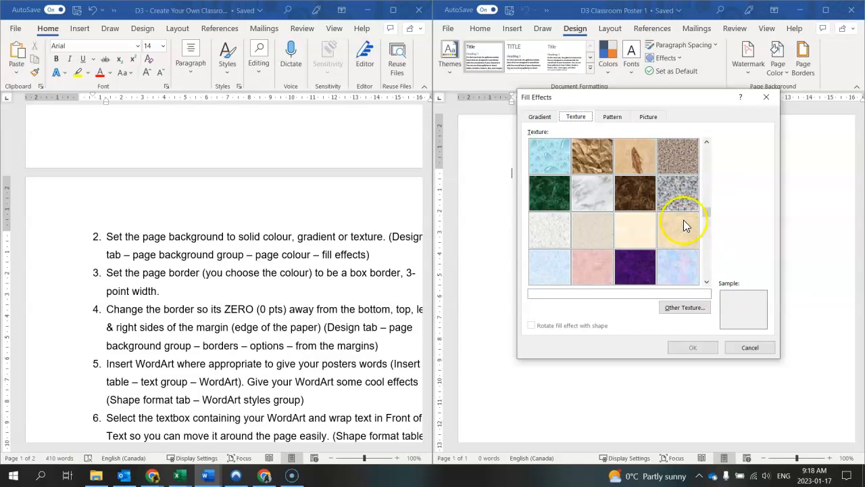
click(541, 117)
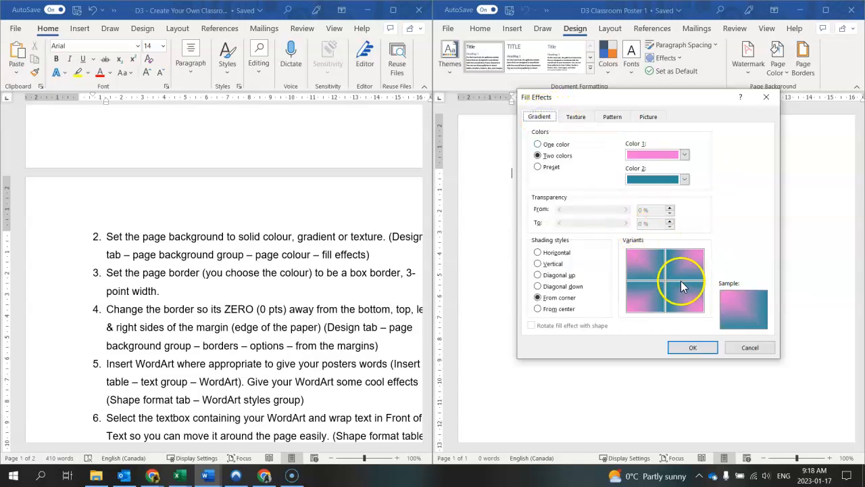
click(692, 348)
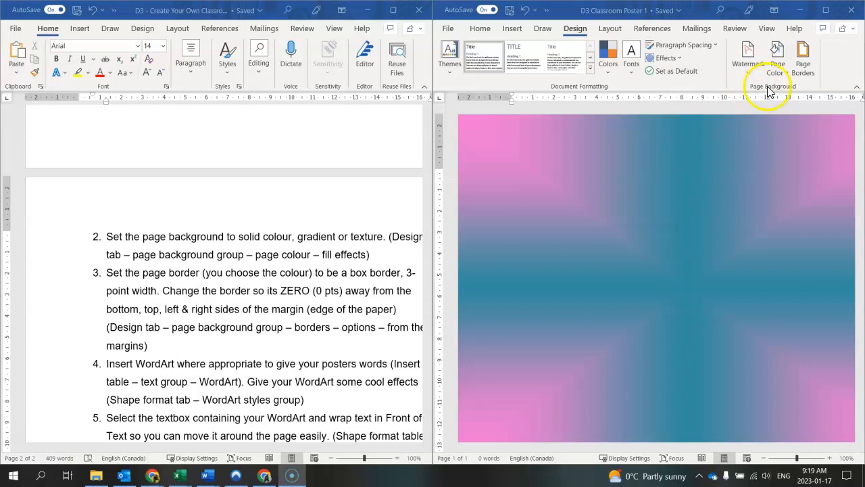
Set the poster's page border to the Box setting with a 3 pt width
click(805, 67)
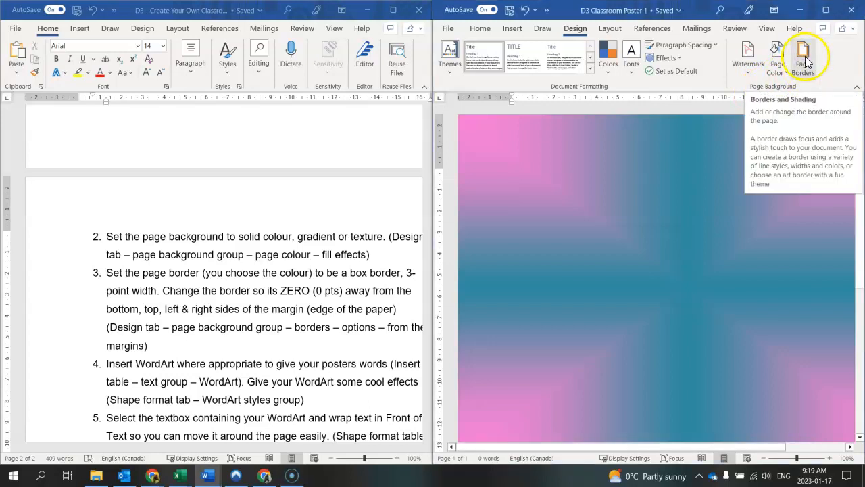
click(804, 62)
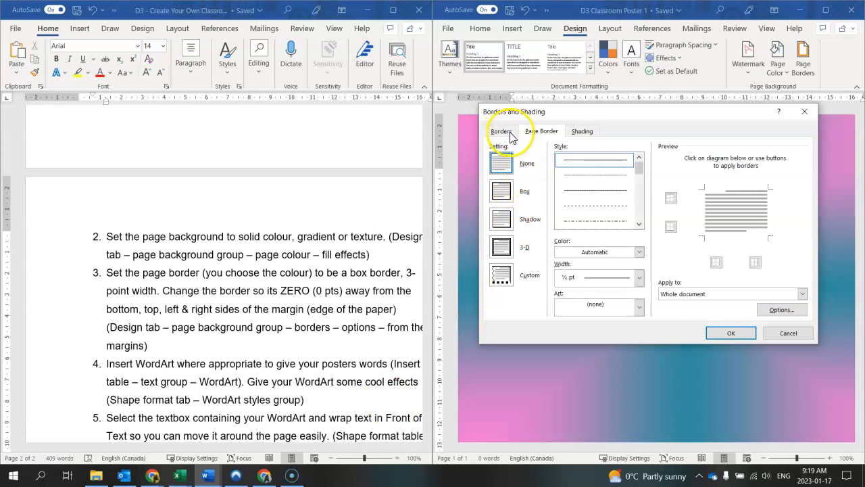
click(507, 193)
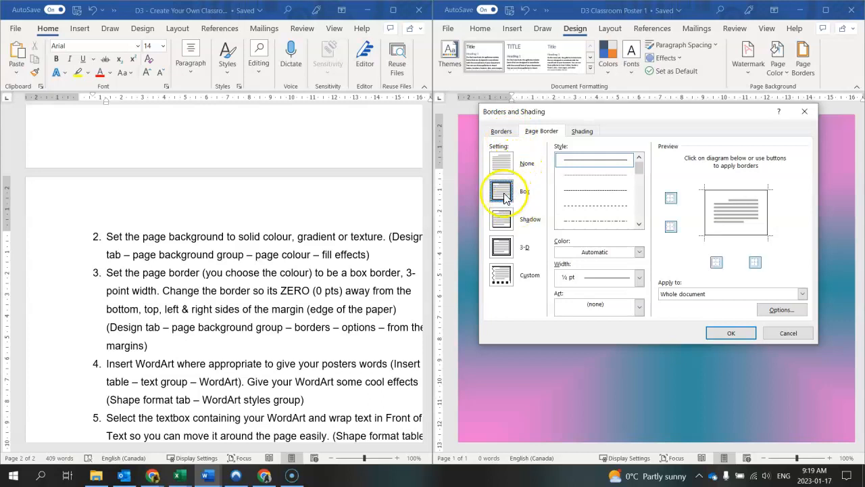
click(639, 277)
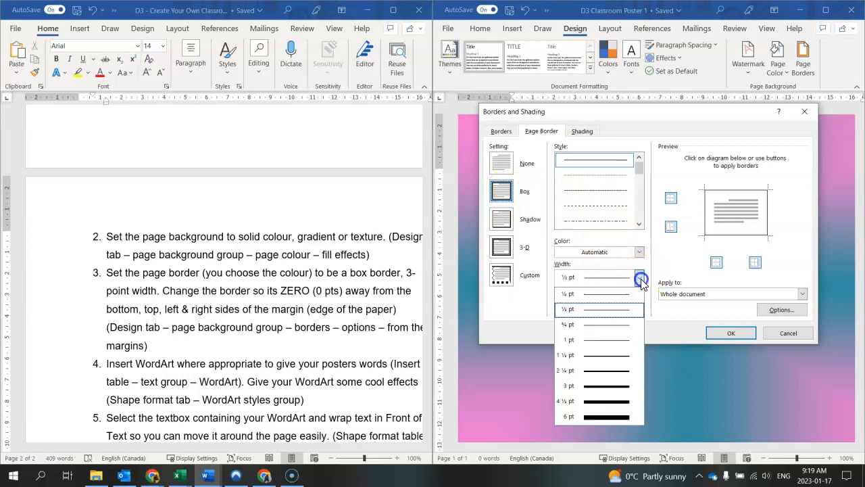
click(603, 385)
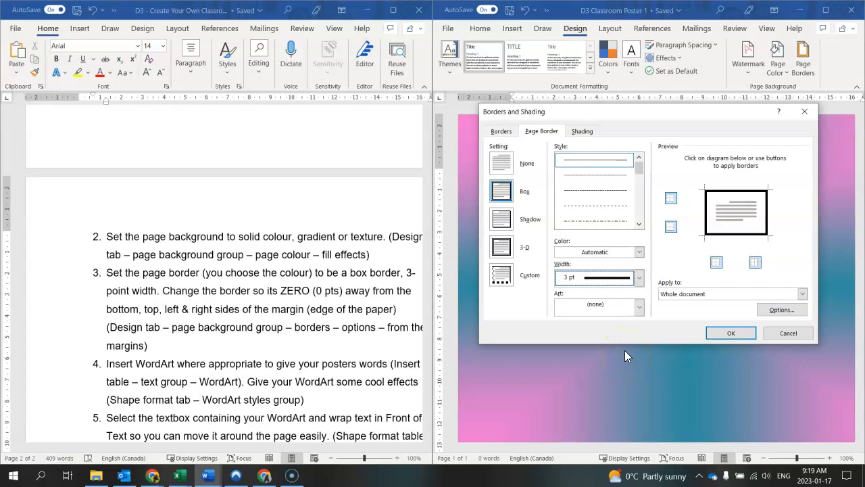
Review the page border's apply-to, art and line style choices and set the border colour to purple
click(803, 296)
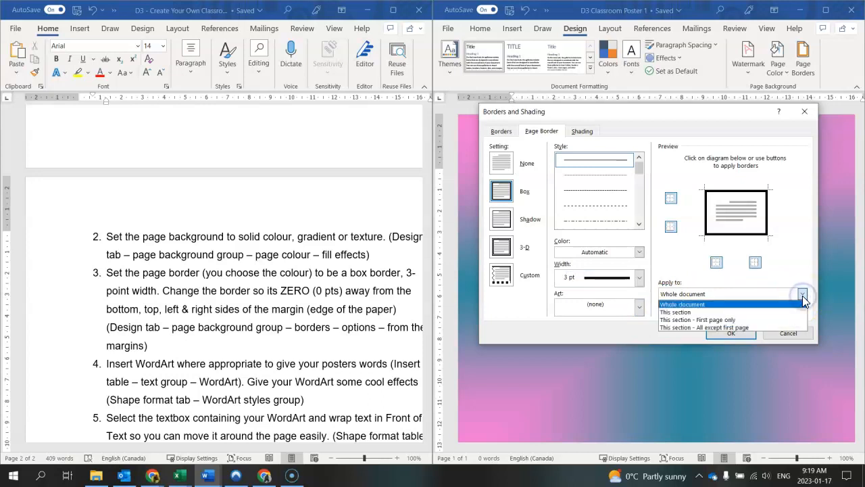
click(803, 295)
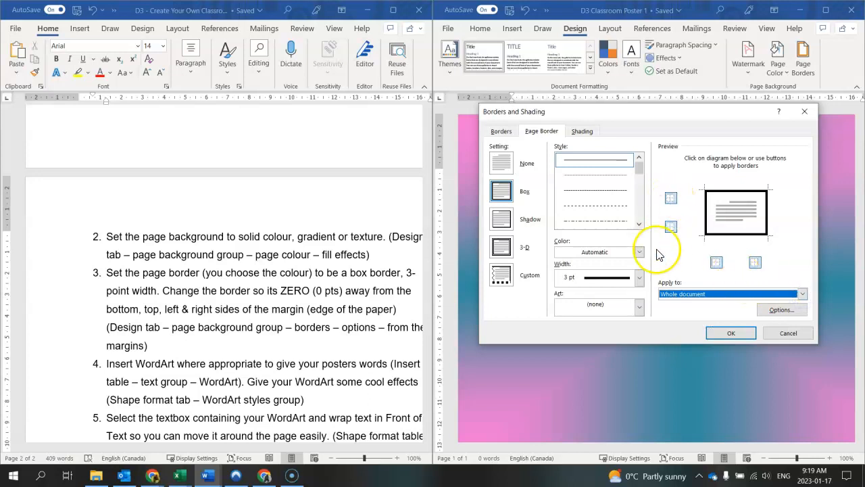
click(639, 306)
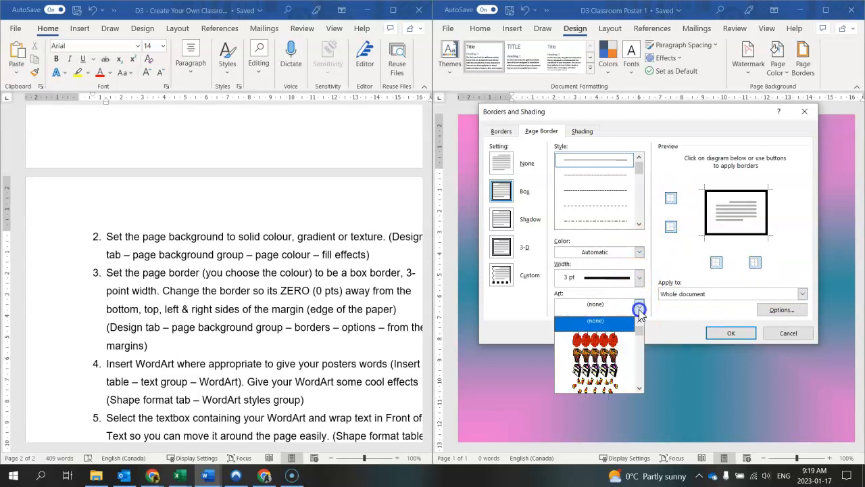
click(639, 309)
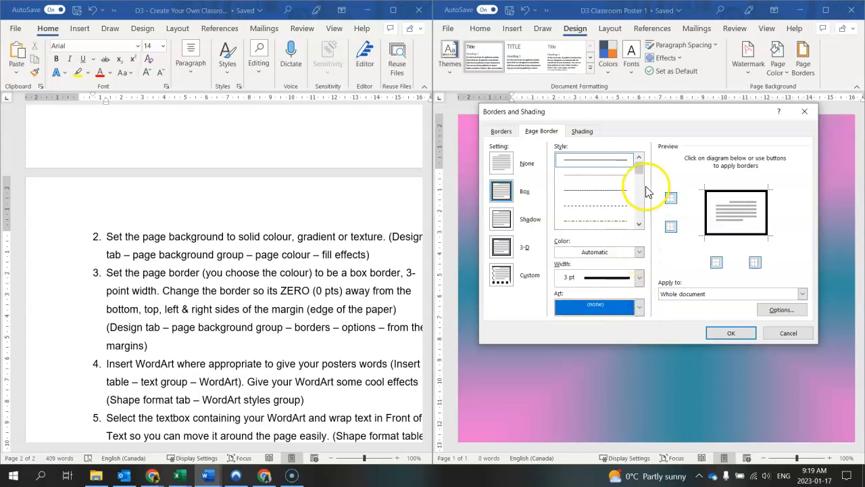
mouse_move(643, 174)
mouse_down()
mouse_move(641, 218)
mouse_move(639, 171)
mouse_up()
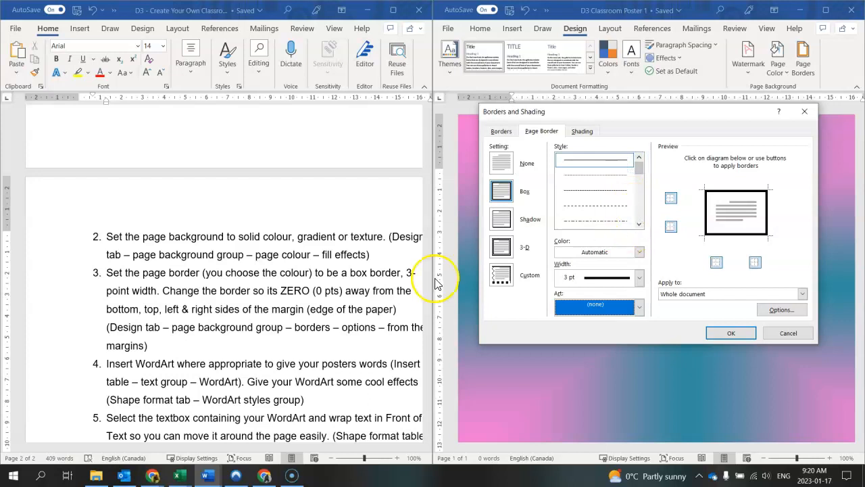
click(640, 252)
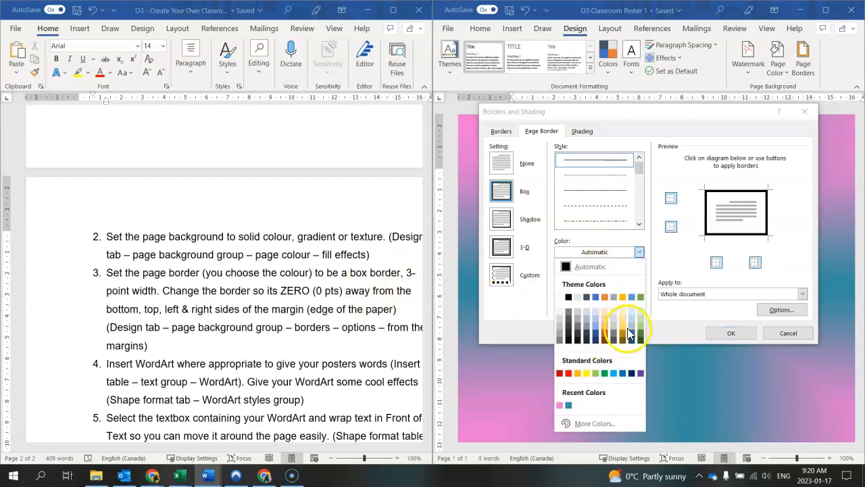
click(641, 374)
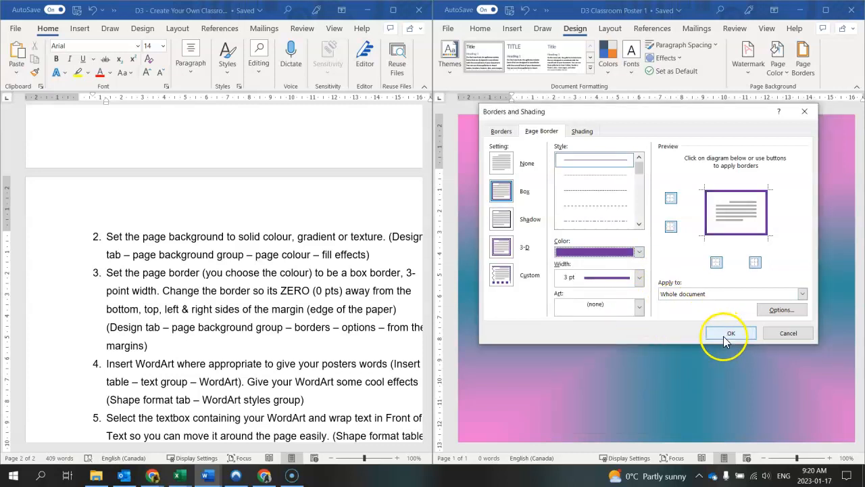
Set the border's top, bottom, left and right margins to 0 pt from the edge of the page and apply the border
click(777, 311)
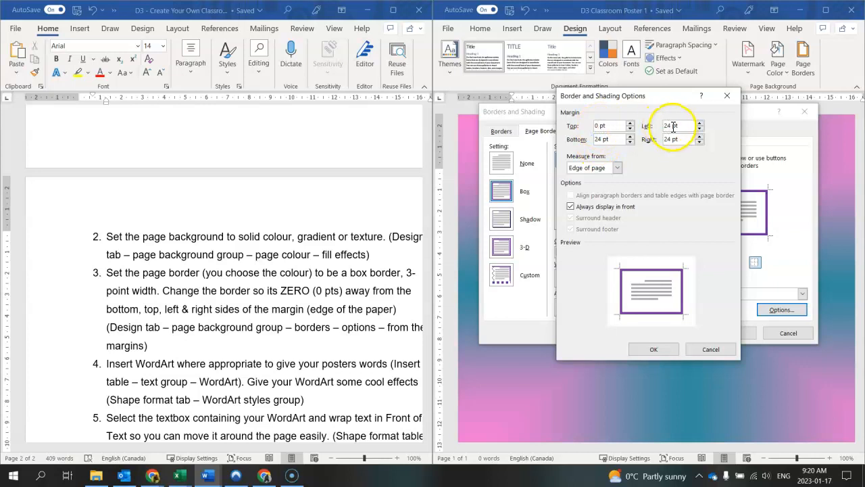
click(668, 126)
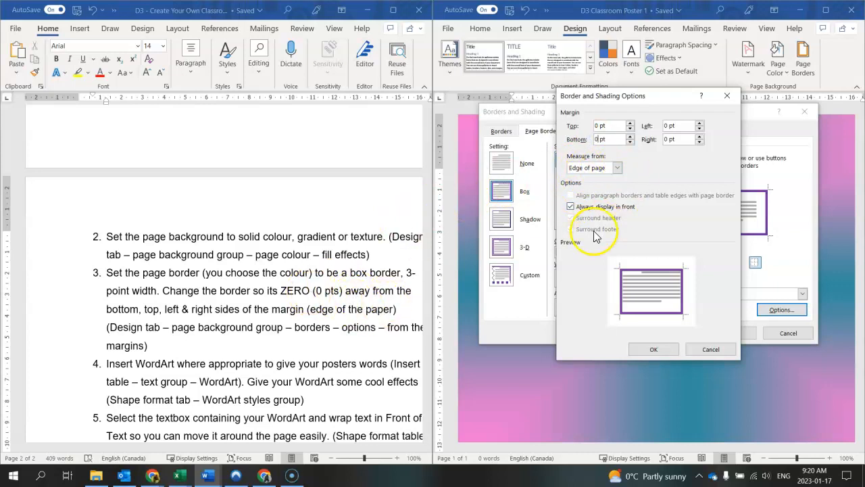
click(654, 352)
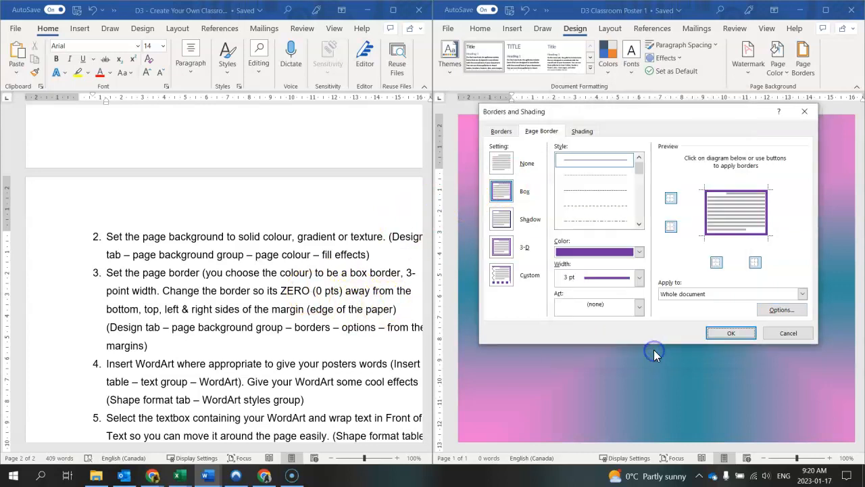
click(729, 334)
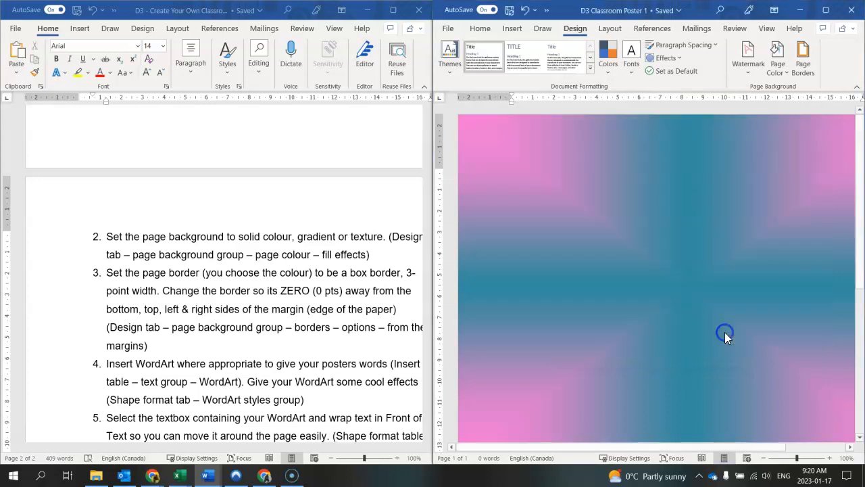